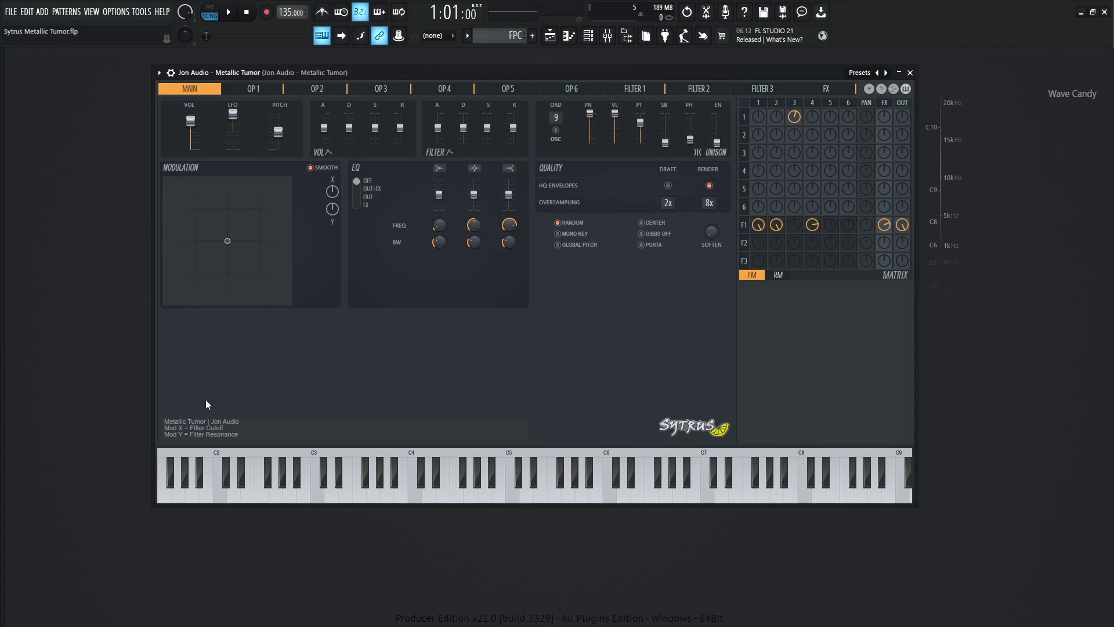
Play the song while dragging the X/Y pad, stopping with Modulation X at 36%.
key(space)
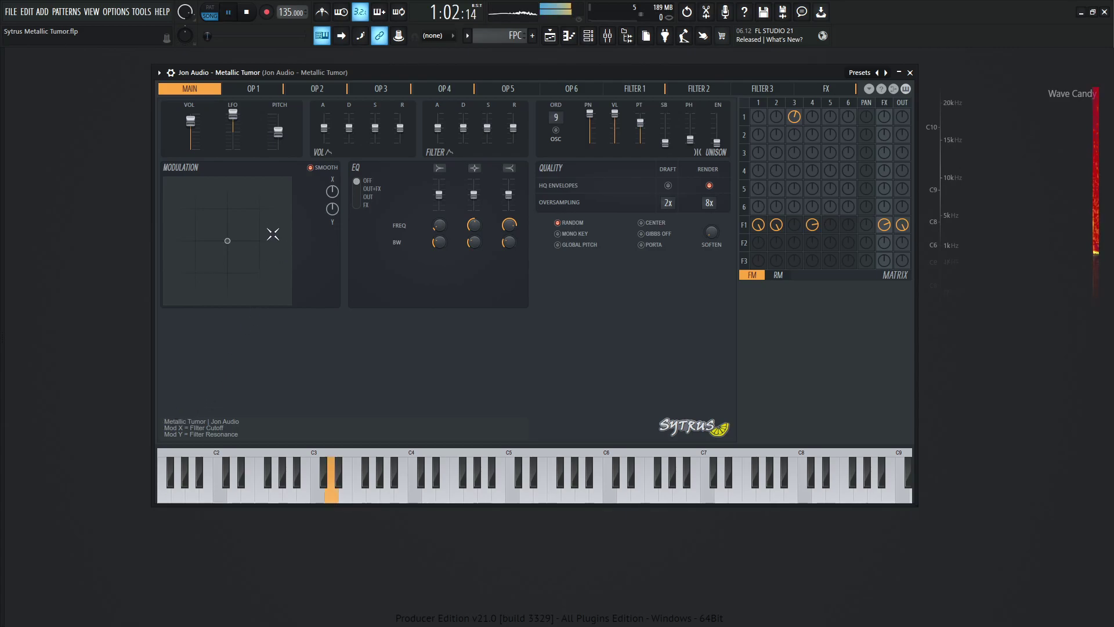
drag(235, 242, 209, 231)
key(space)
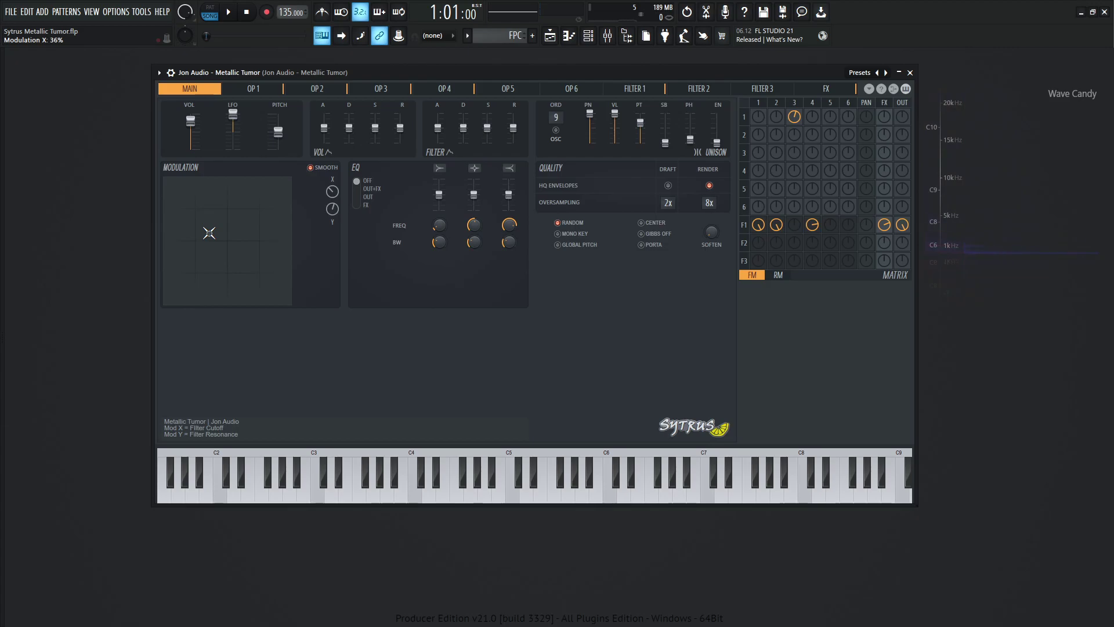
click(550, 36)
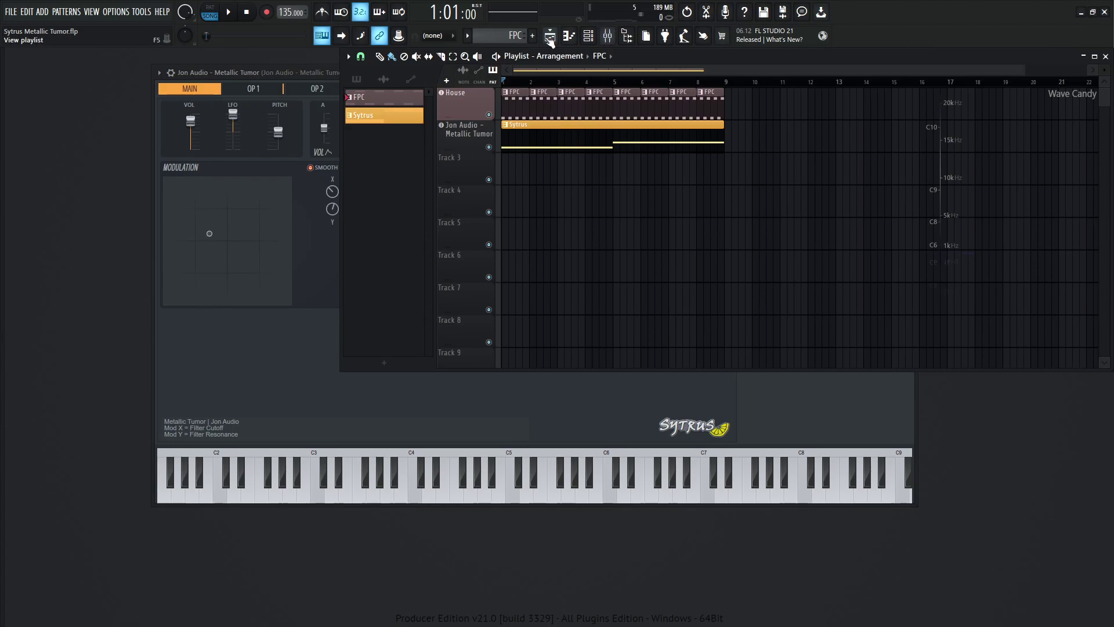
key(F5)
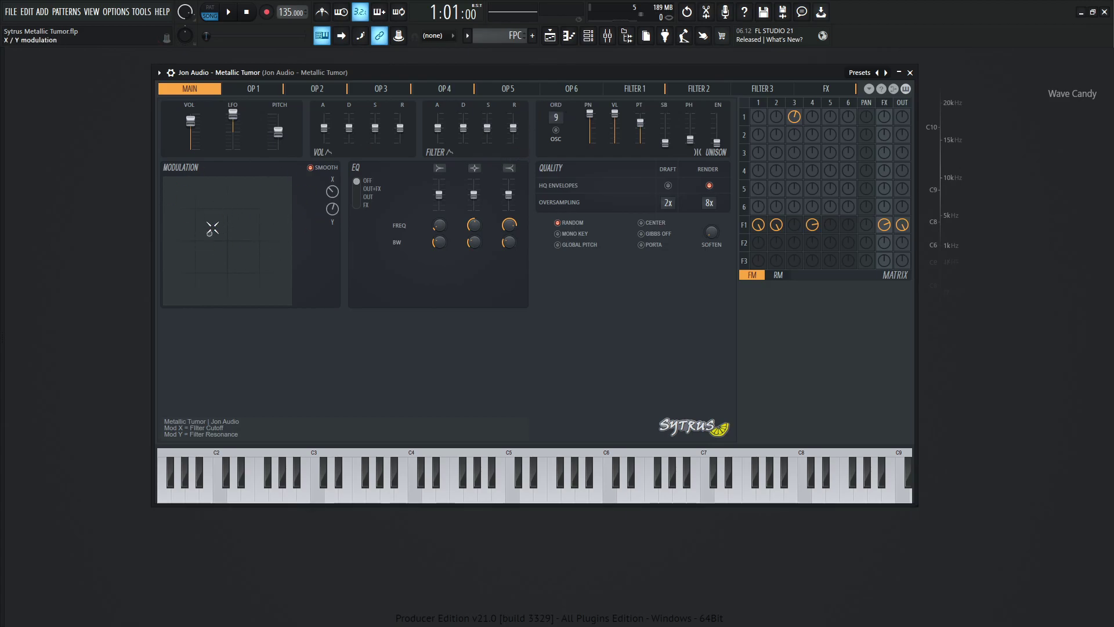
Sweep the X/Y pad to Modulation Y 100%, then Modulation X 34%, and restart playback.
mouse_move(213, 229)
mouse_down()
mouse_move(201, 186)
mouse_move(202, 205)
mouse_move(230, 210)
mouse_up()
mouse_move(230, 210)
mouse_down()
mouse_move(230, 193)
mouse_move(195, 189)
mouse_up()
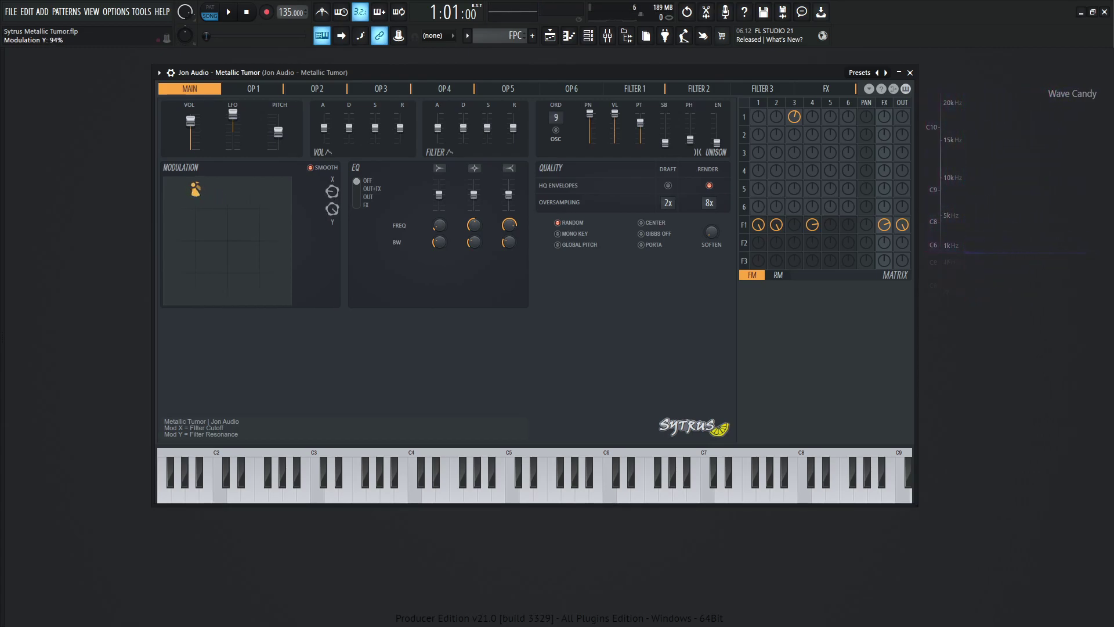
drag(195, 189, 169, 181)
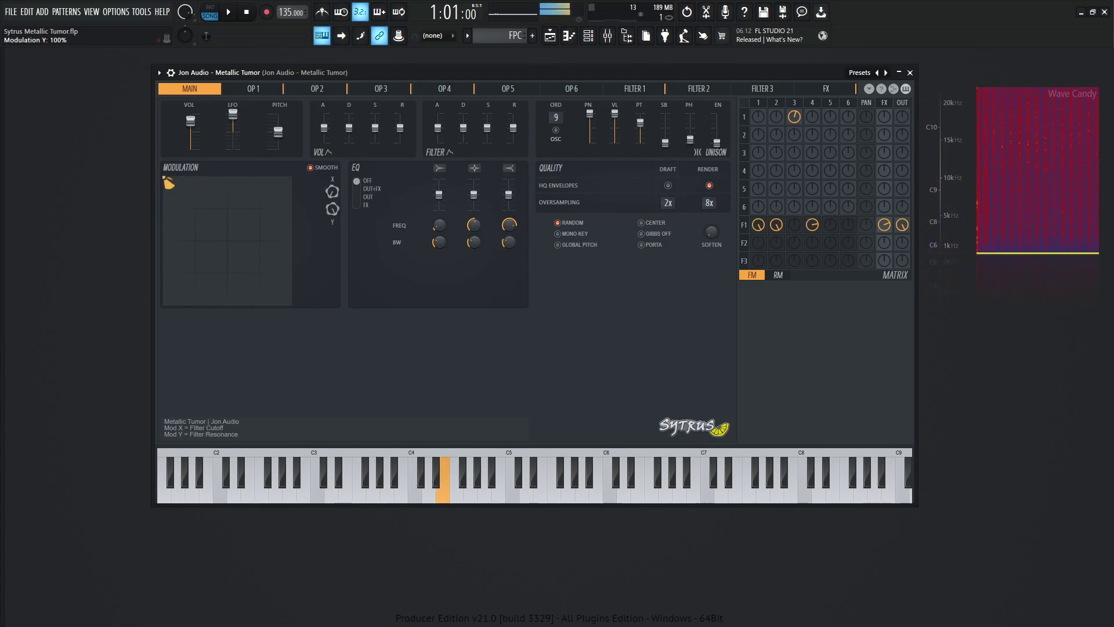
mouse_move(178, 186)
mouse_down()
mouse_move(209, 193)
mouse_move(243, 297)
mouse_move(178, 188)
mouse_move(233, 254)
mouse_move(165, 181)
mouse_move(216, 224)
mouse_move(169, 182)
mouse_move(206, 237)
mouse_move(218, 239)
mouse_move(215, 226)
mouse_move(168, 182)
mouse_move(229, 244)
mouse_move(169, 286)
mouse_move(213, 245)
mouse_move(200, 254)
mouse_move(164, 303)
mouse_move(284, 184)
mouse_move(169, 182)
mouse_move(285, 299)
mouse_move(251, 208)
mouse_move(206, 209)
mouse_move(256, 264)
mouse_move(235, 219)
mouse_move(211, 219)
mouse_move(208, 249)
mouse_move(253, 259)
mouse_move(222, 227)
mouse_move(229, 213)
mouse_up()
key(space)
key(space)
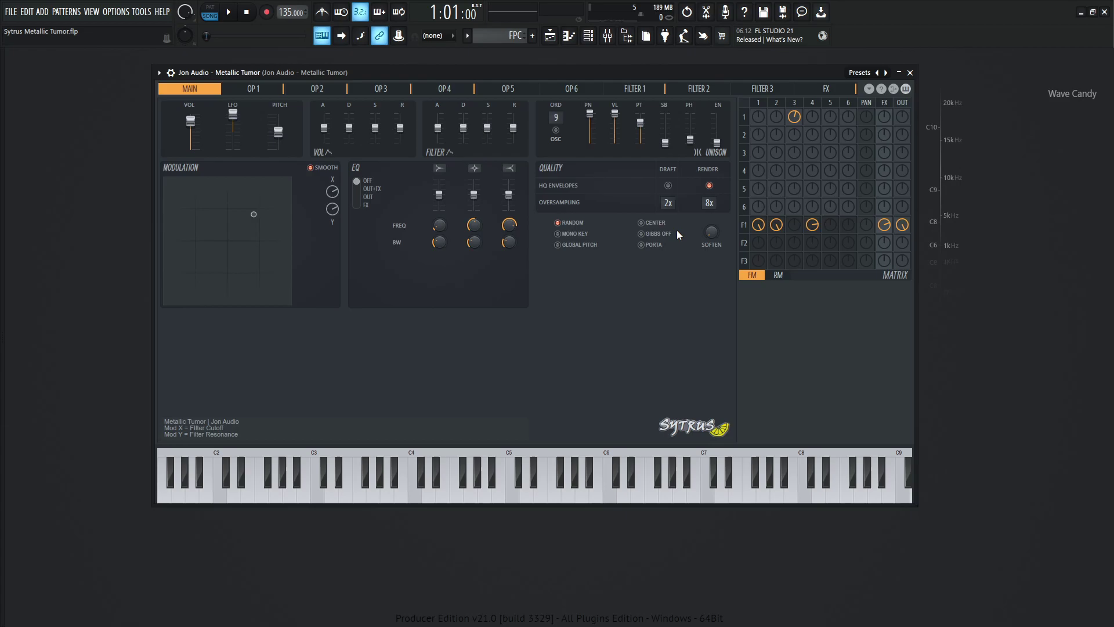
Show operator 3 (sine, ratio 11) and raise its FM amount into operator 1.
click(273, 90)
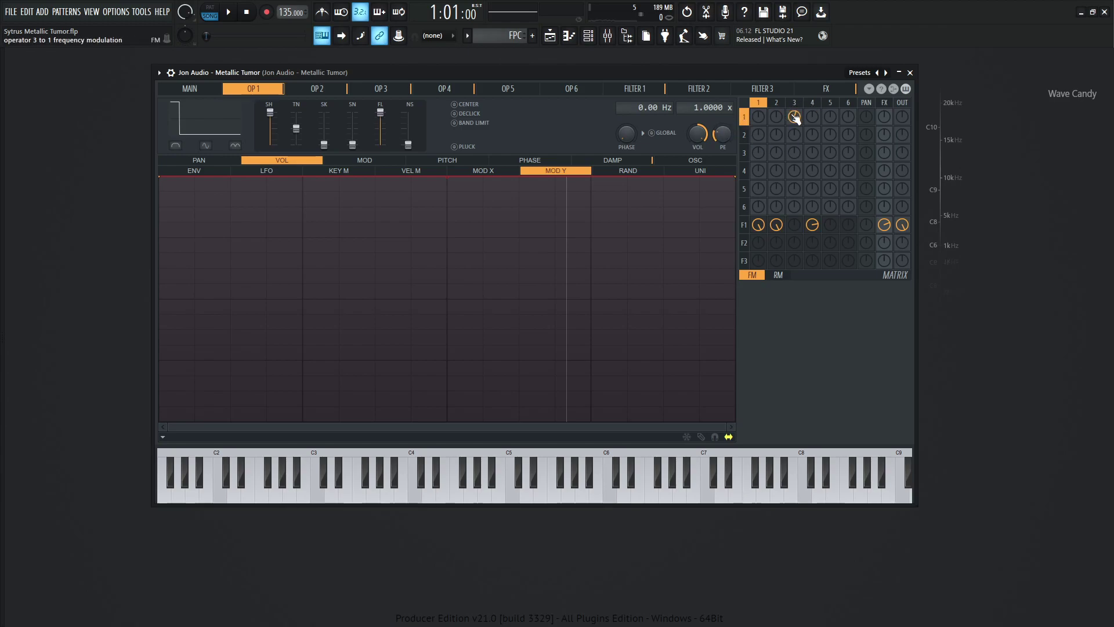
click(393, 93)
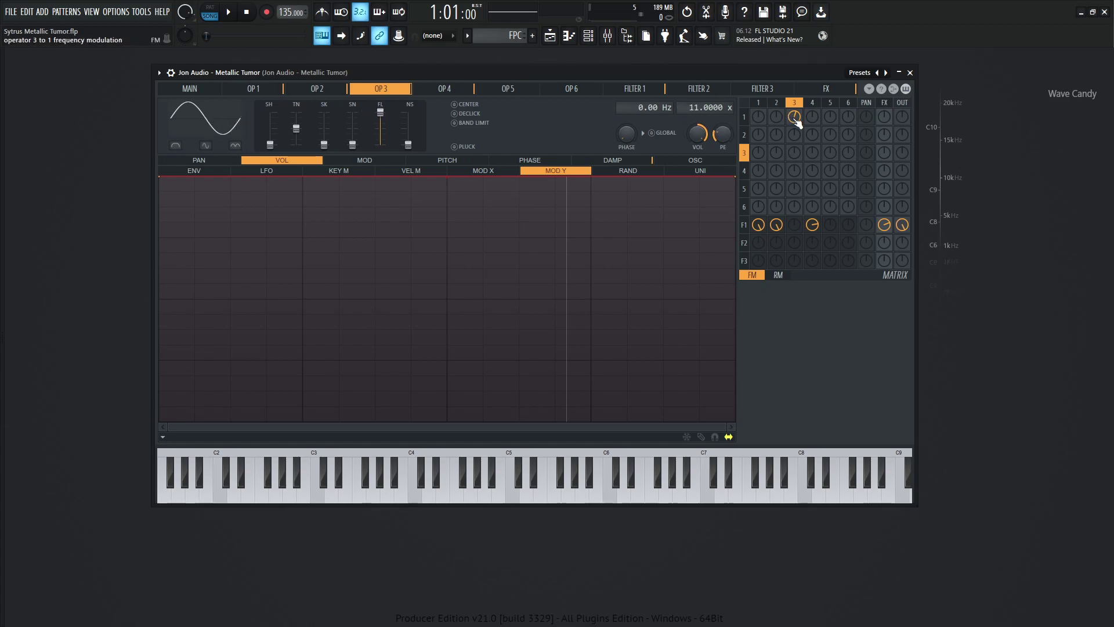
drag(797, 121, 797, 109)
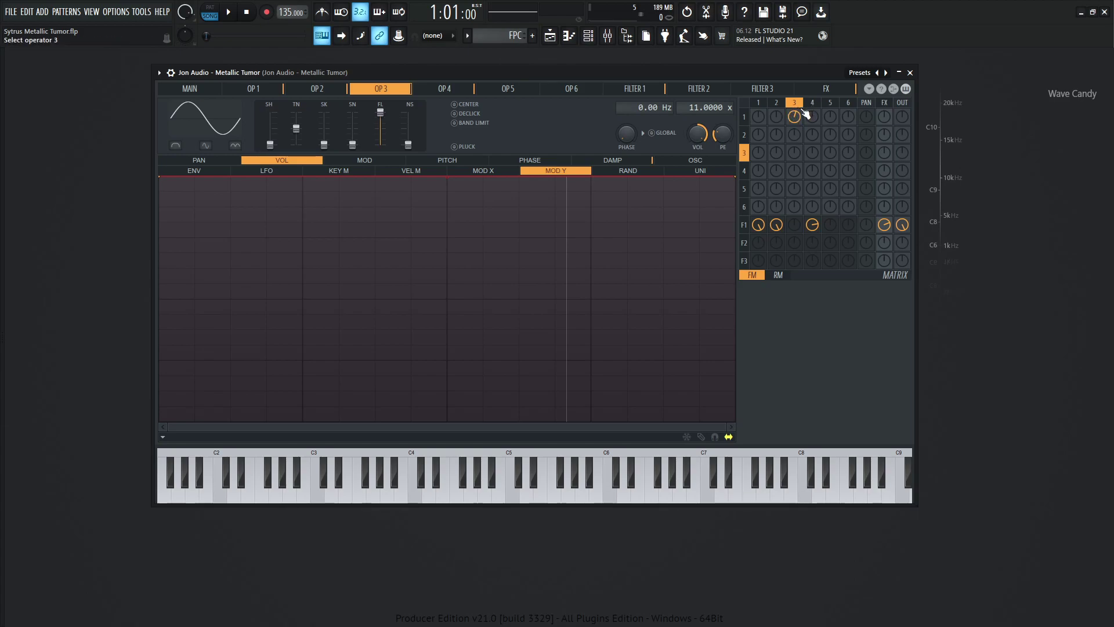
View operators 1 and 2, then operator 4's square wave at ratio 0.5, checking the F1 matrix row.
click(271, 90)
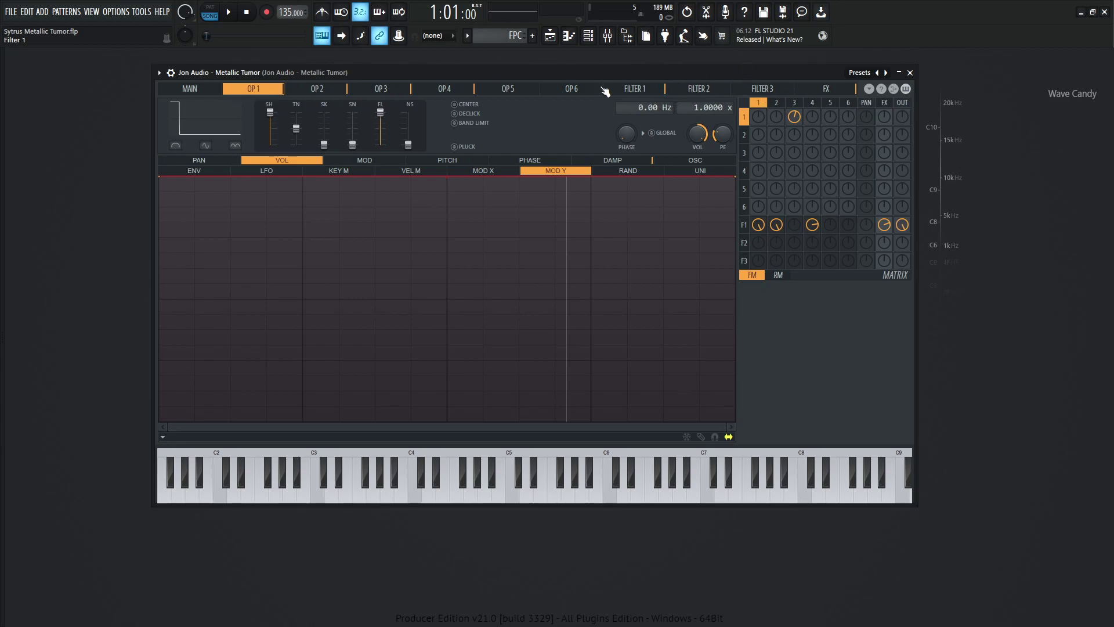
click(326, 91)
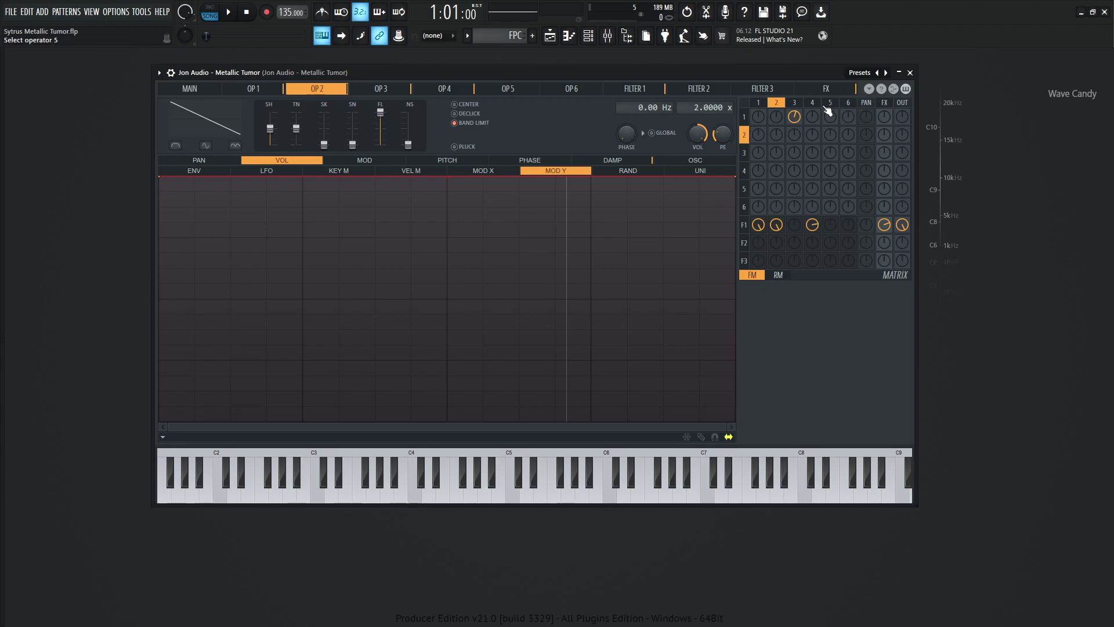
click(447, 90)
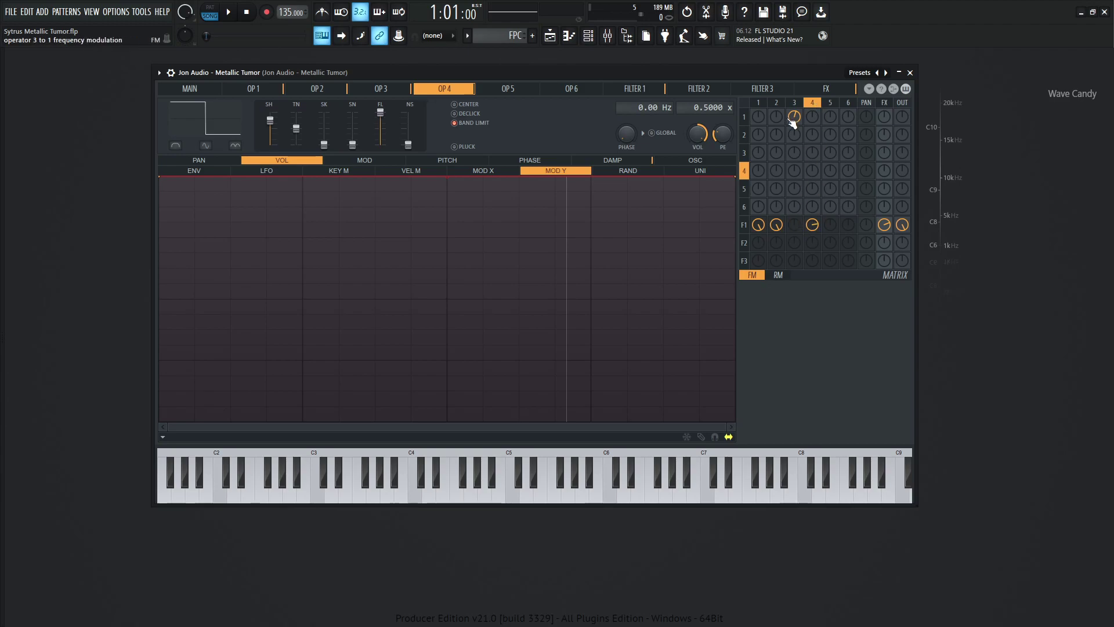
drag(812, 226, 812, 226)
Check Filter 1's type list, leave the Cherry phaser unchanged, and return to the main page.
click(637, 95)
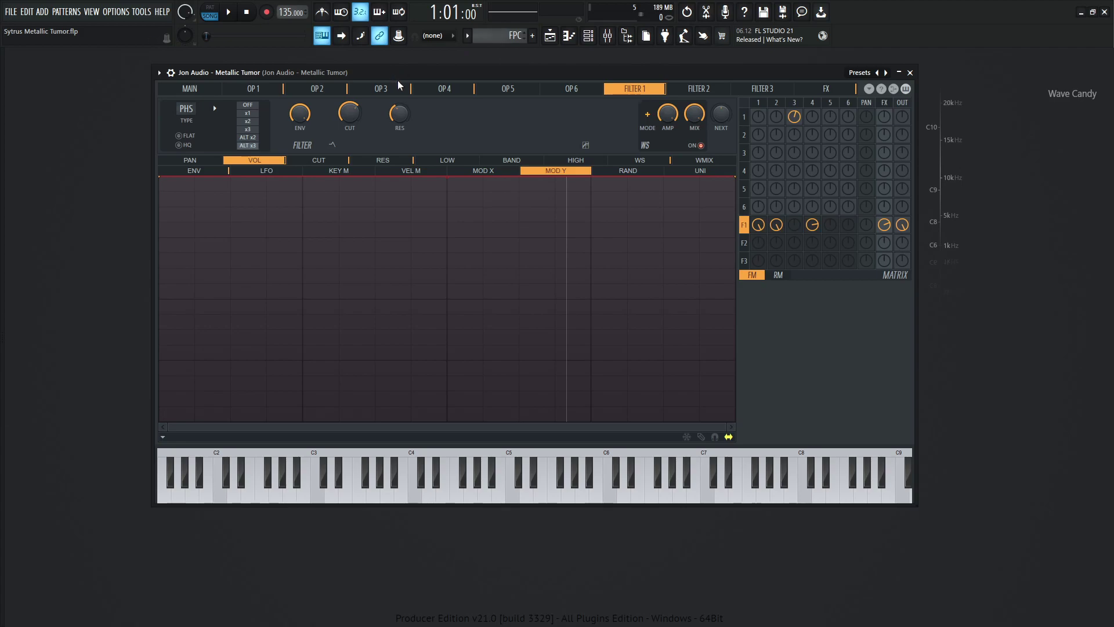
click(189, 111)
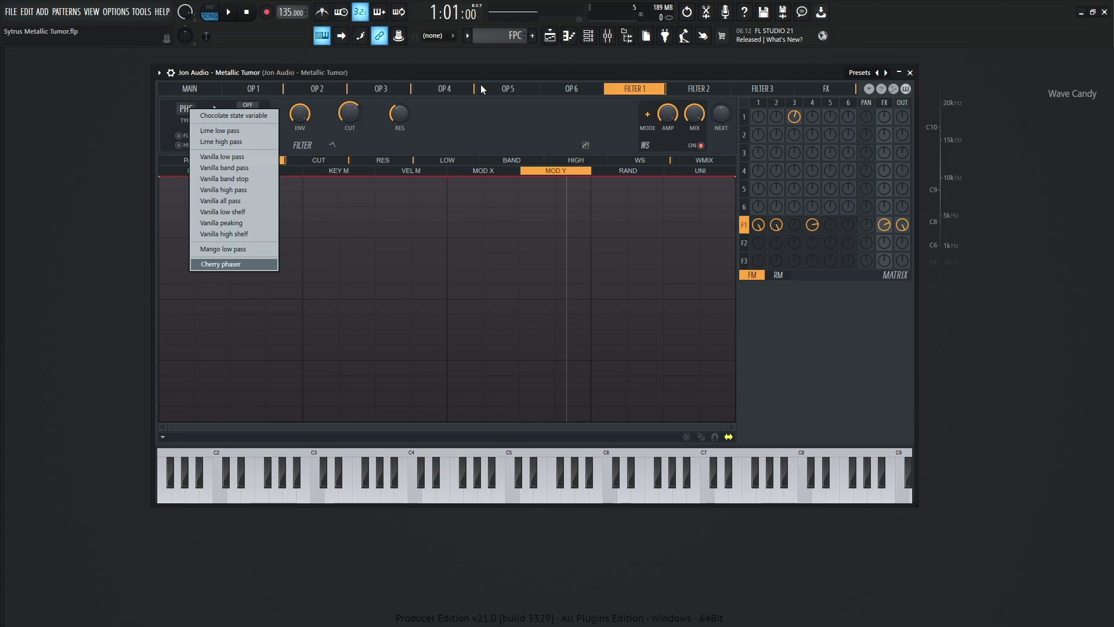
key(Escape)
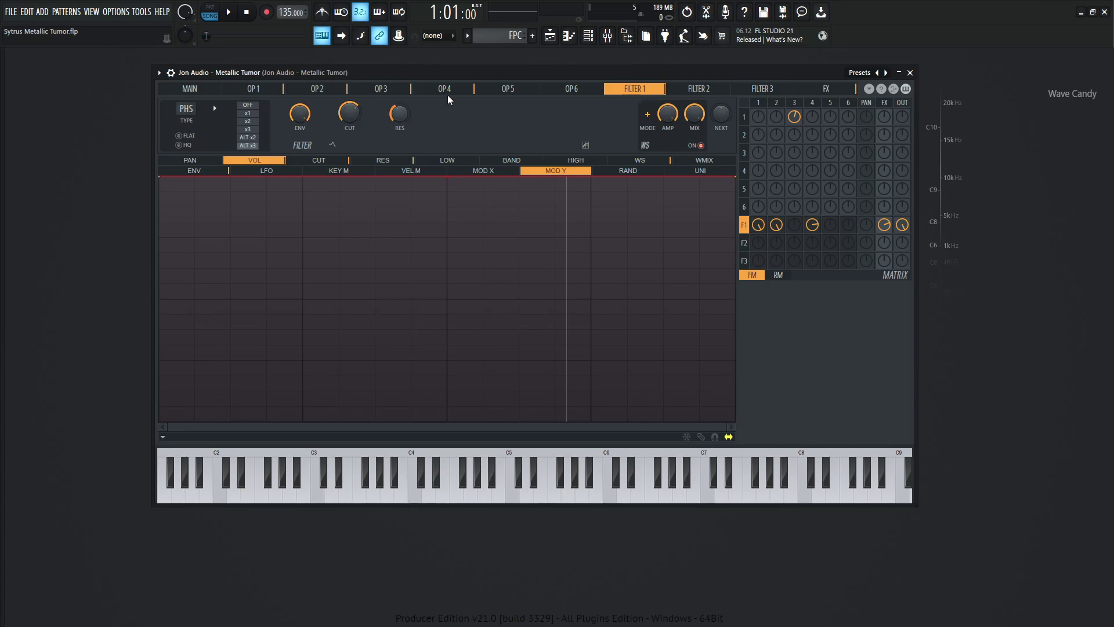
click(190, 90)
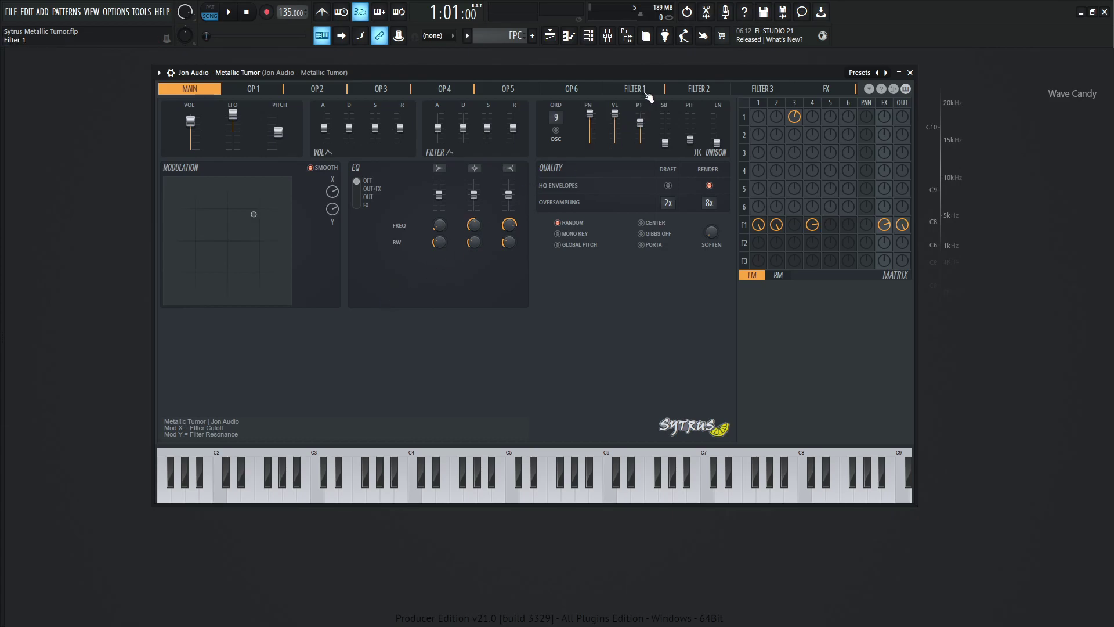
Display Filter 1's cutoff LFO, a repeating decaying ramp.
click(648, 91)
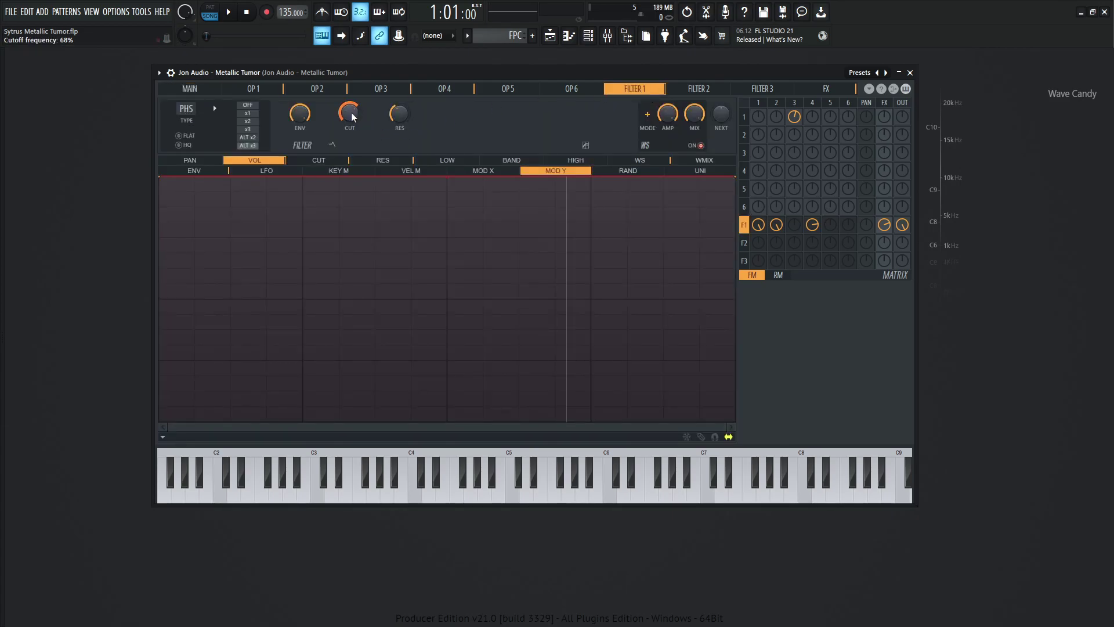
click(330, 164)
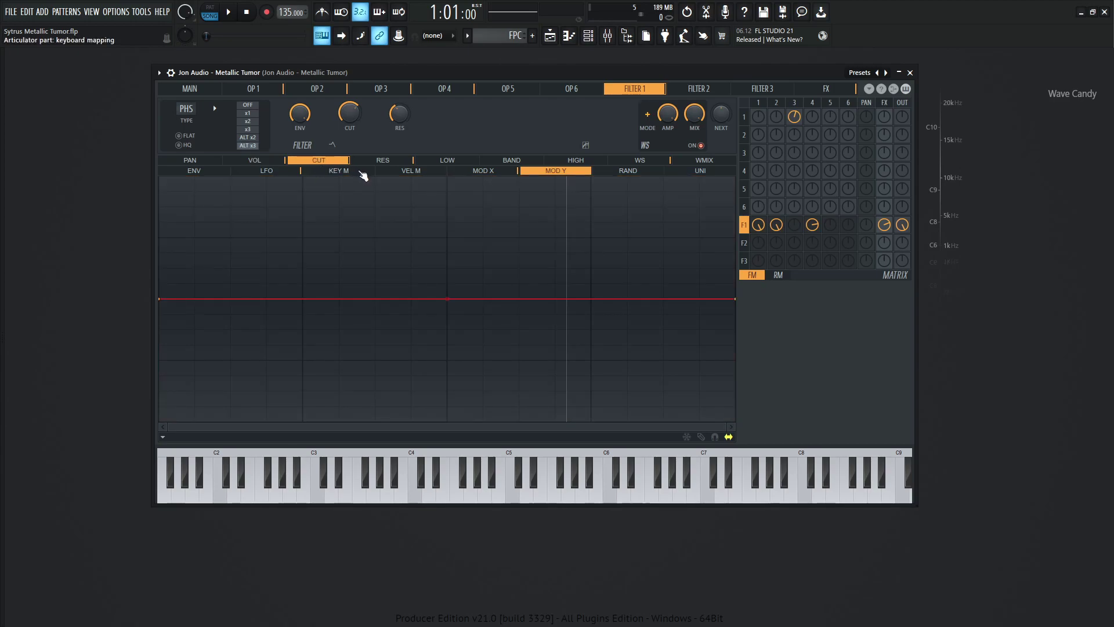
click(295, 174)
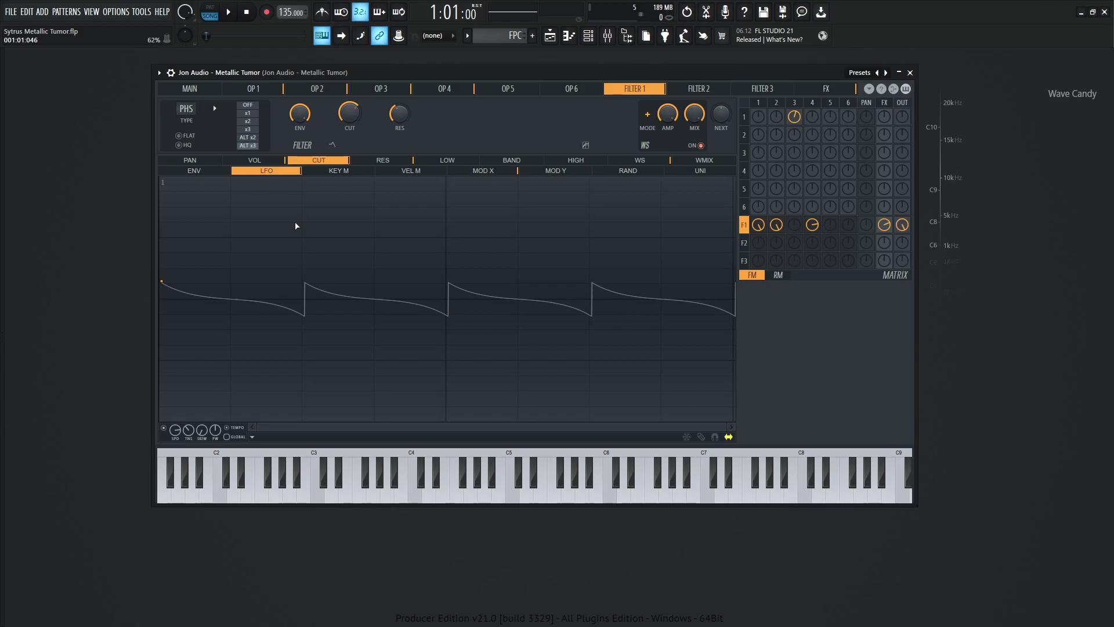
View the cutoff's Mod X rising ramp, then return to Filter 1 via the main page.
click(506, 173)
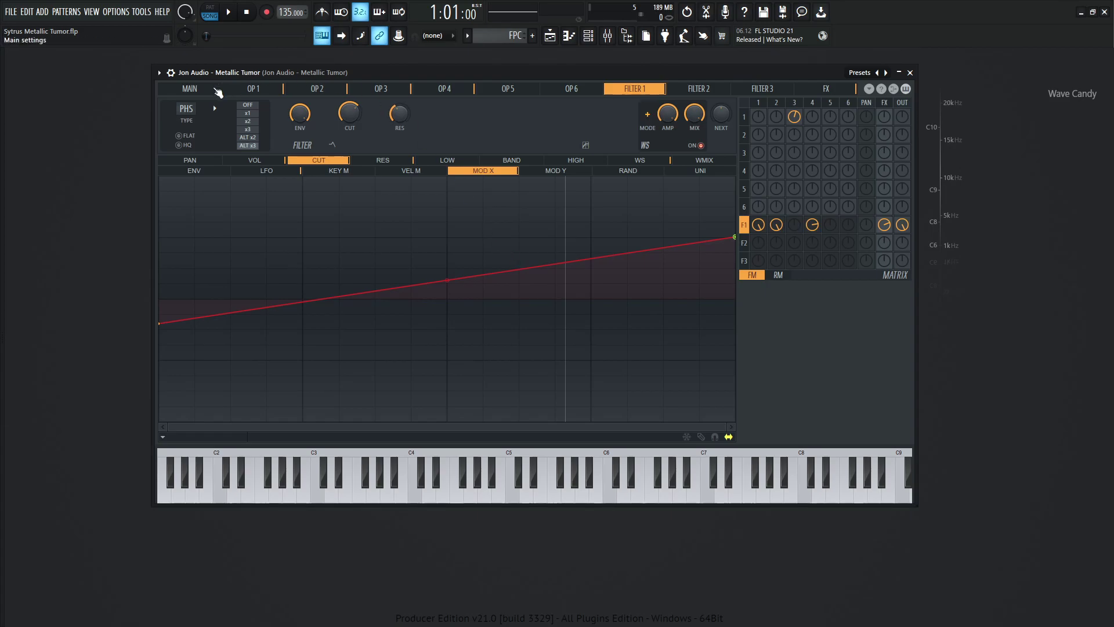
click(189, 88)
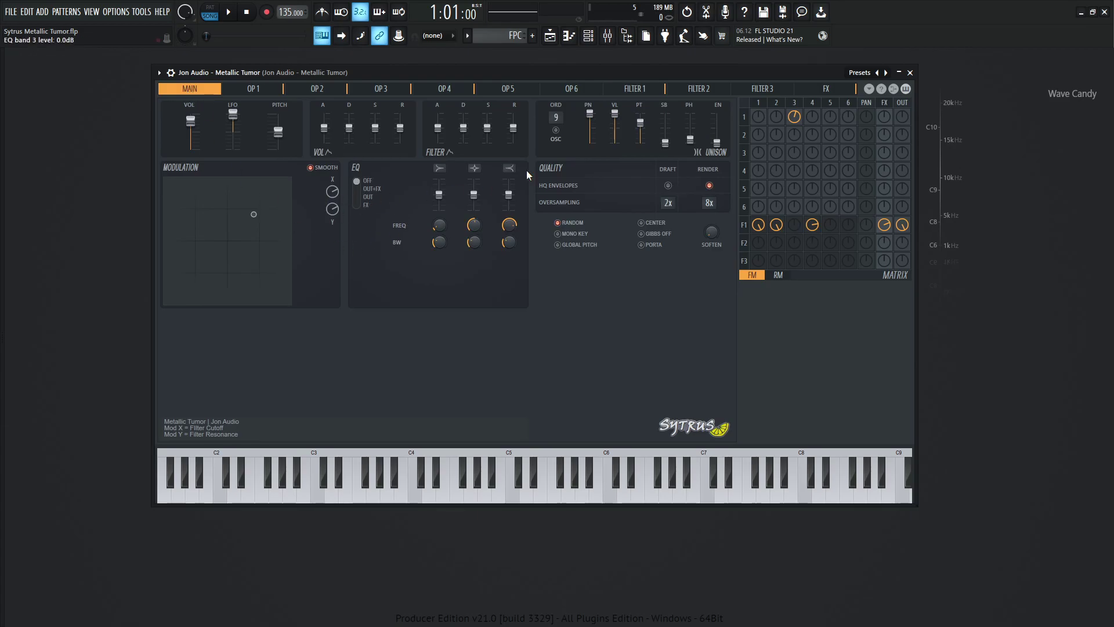
click(656, 92)
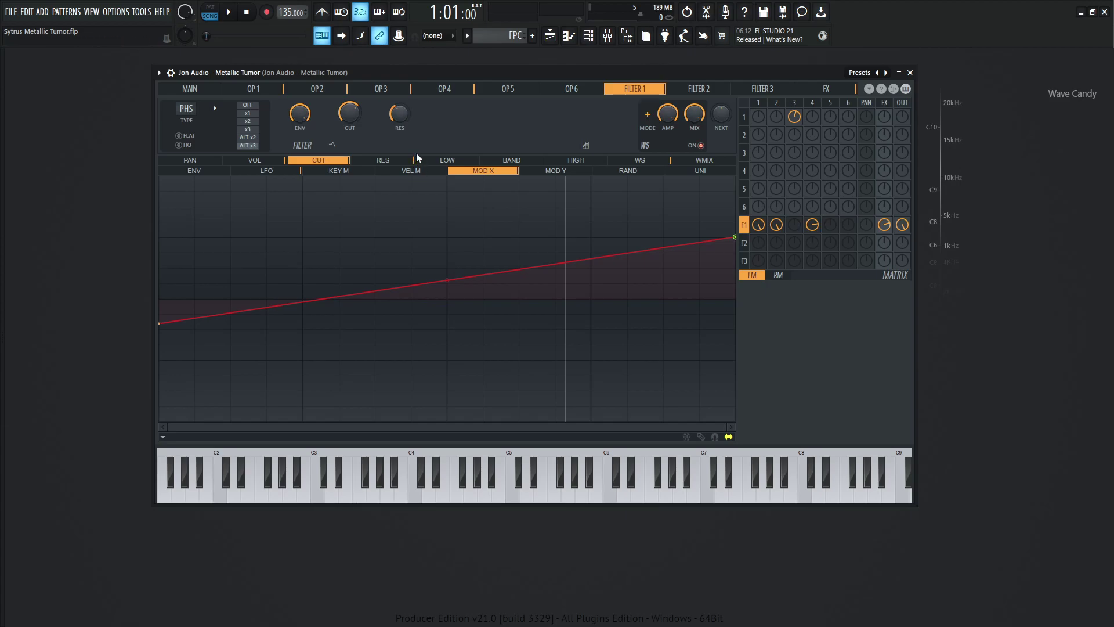
Display Filter 1's resonance Mod Y curve, a steadily rising line.
click(395, 162)
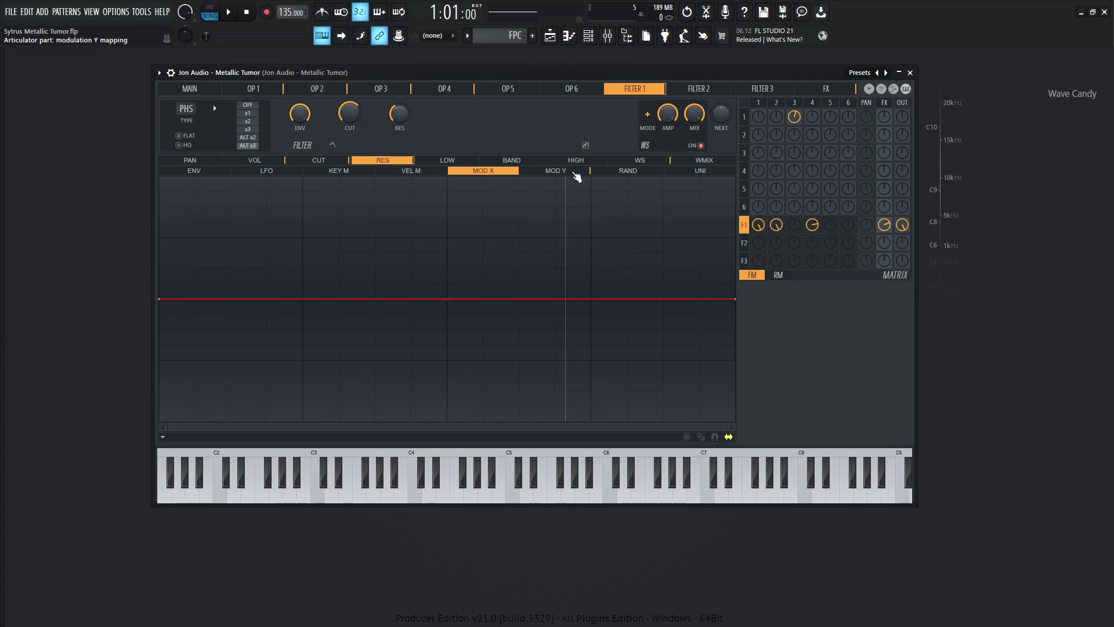
click(580, 172)
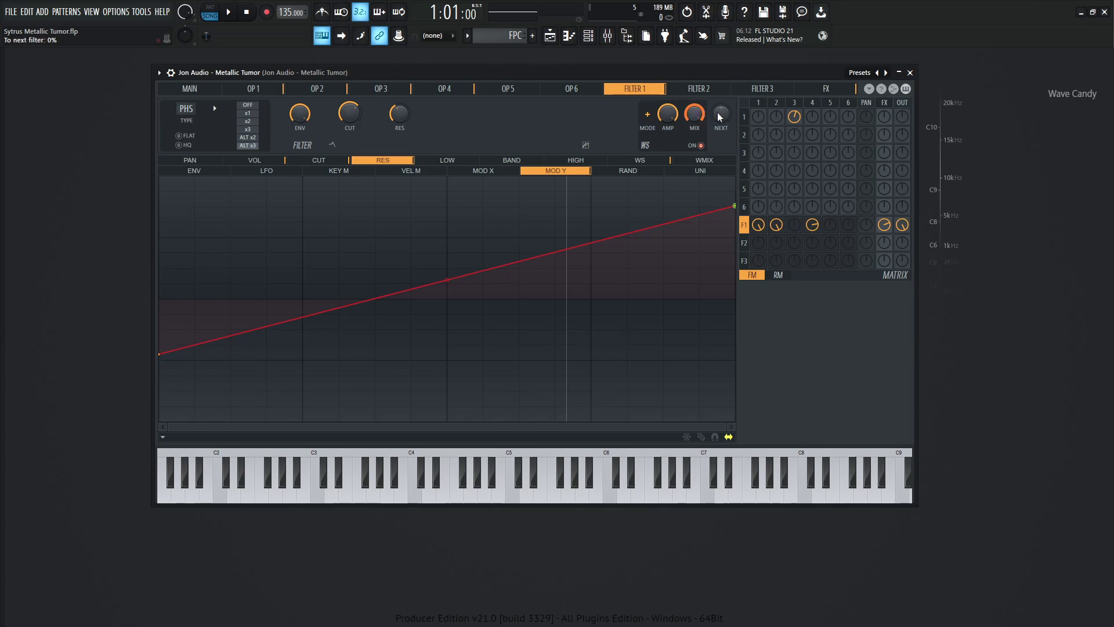
Show delay D1 on the FX page and adjust filter 1's FX send knob.
click(824, 93)
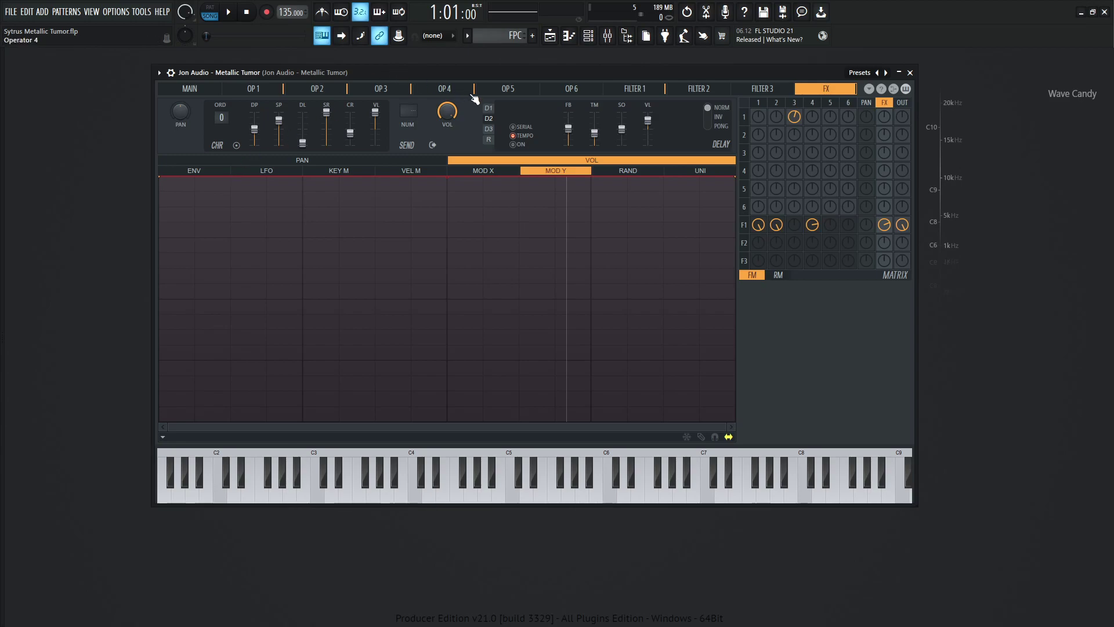
click(490, 110)
drag(891, 231, 891, 226)
Compare the reverb and delay unit settings, ending back on delay D1.
click(490, 141)
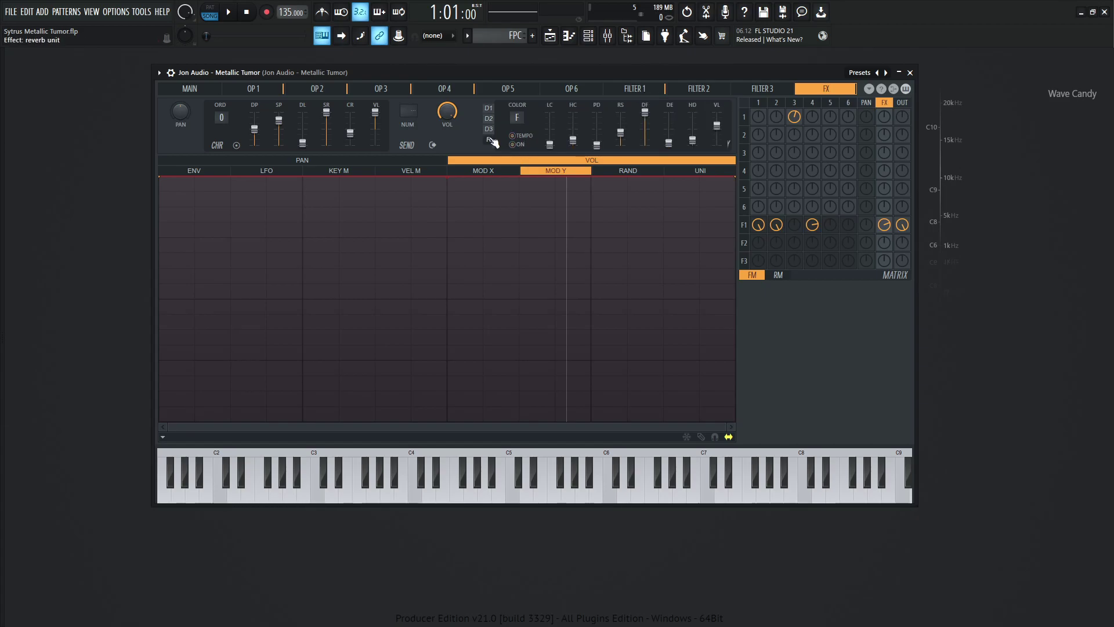
click(489, 129)
click(489, 140)
click(489, 129)
click(490, 140)
click(488, 109)
Show the Mixer's delay and reverb inserts with F9, then bring Sytrus back in front.
key(F9)
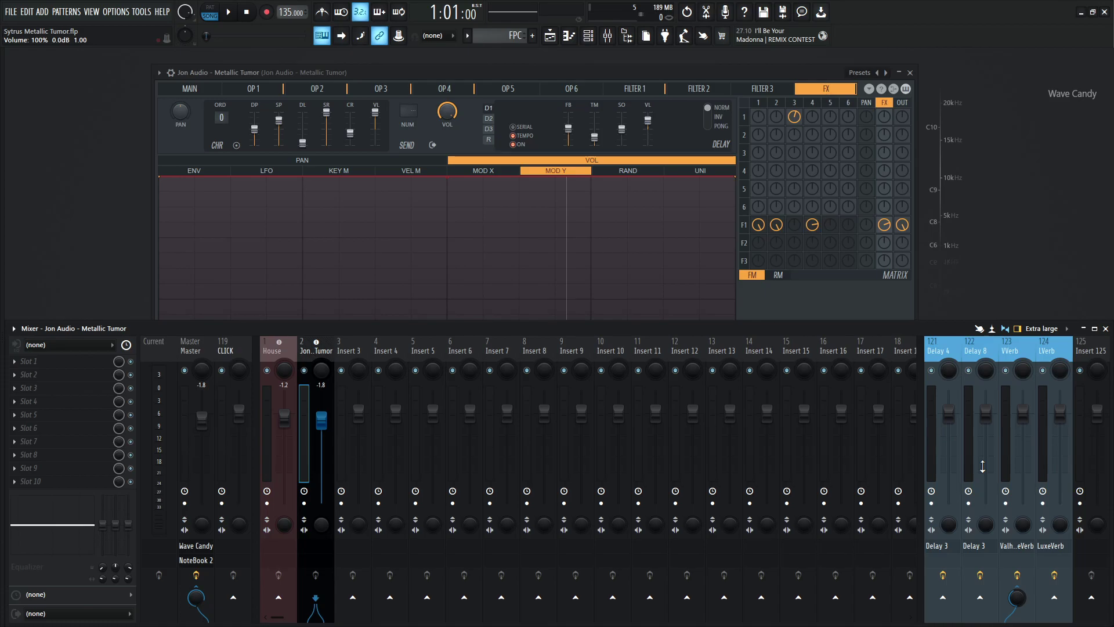
click(653, 73)
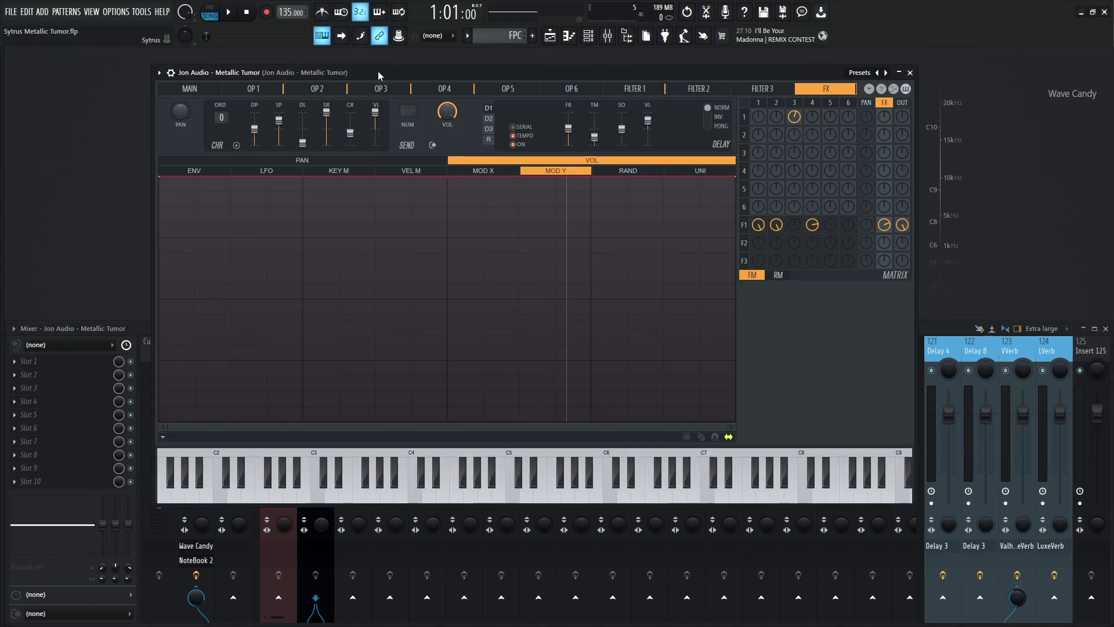
Step backward through operators 4, 3, 2 and 1 to view each one's settings.
click(445, 90)
click(388, 90)
click(321, 89)
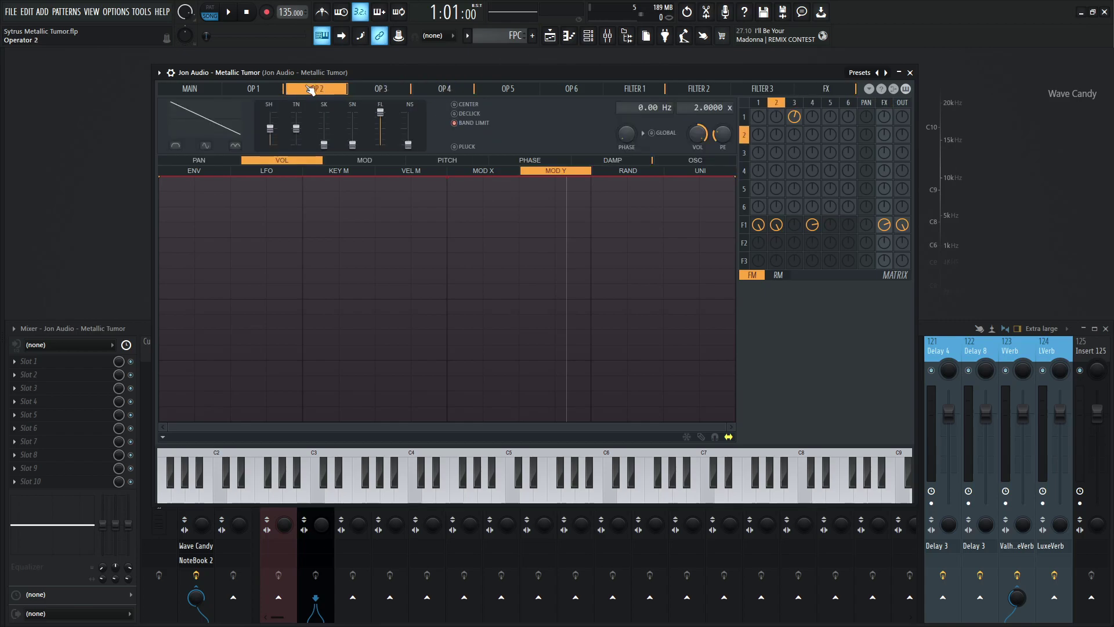
click(269, 90)
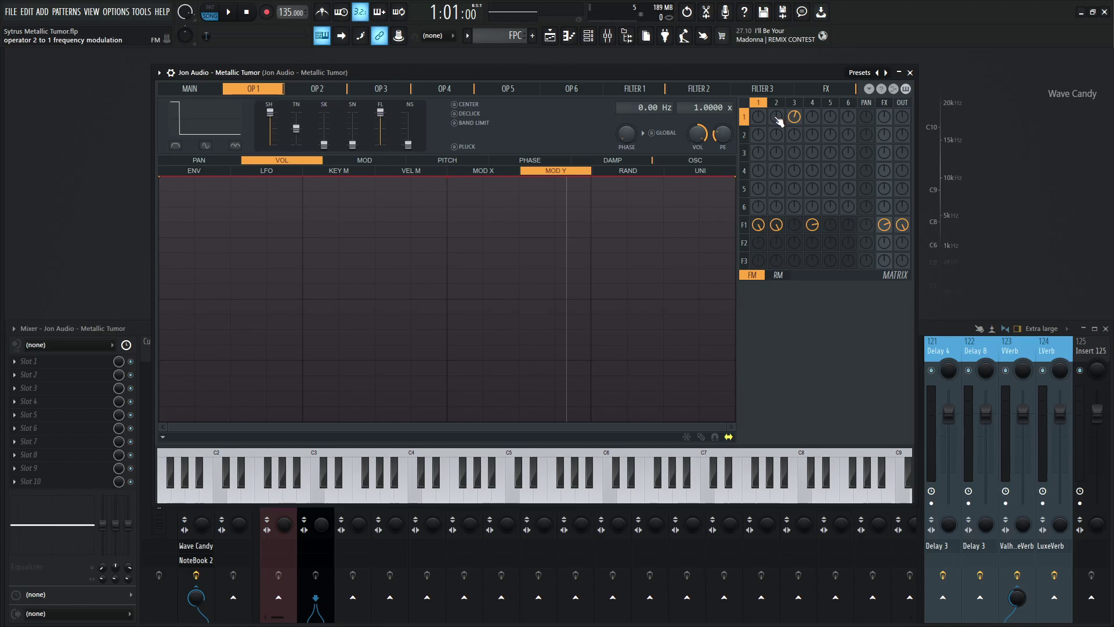
Flip back and forth across OP 1–OP 4, comparing operator 3's sine with operator 4's square.
click(381, 89)
click(445, 89)
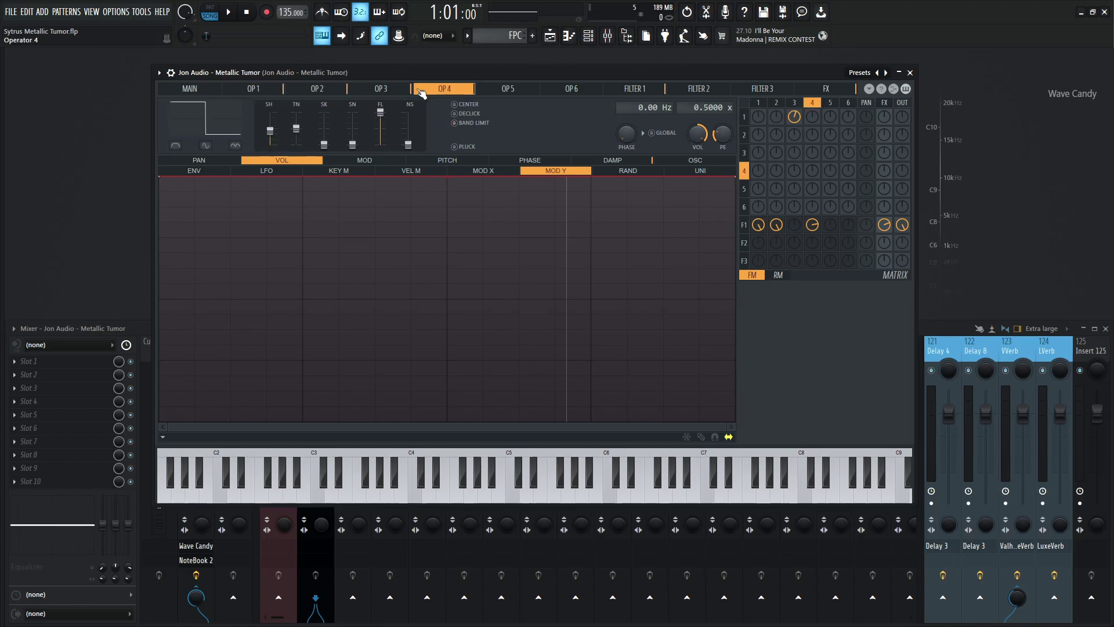
click(381, 88)
click(316, 89)
click(279, 87)
click(317, 89)
click(381, 89)
click(445, 89)
click(380, 89)
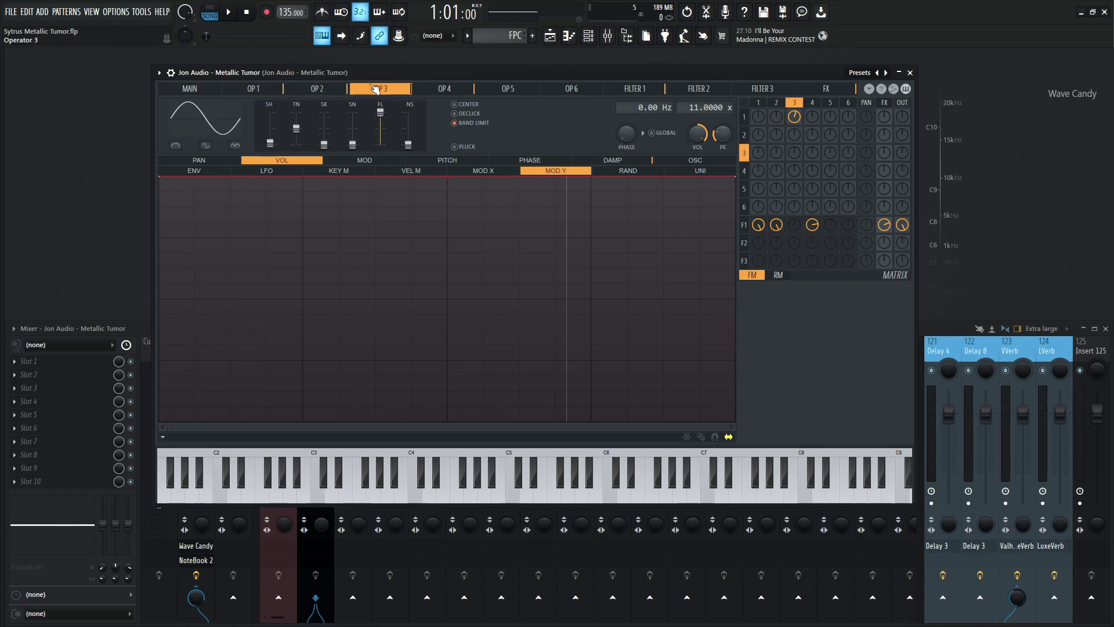
click(317, 89)
click(272, 87)
click(389, 87)
click(420, 87)
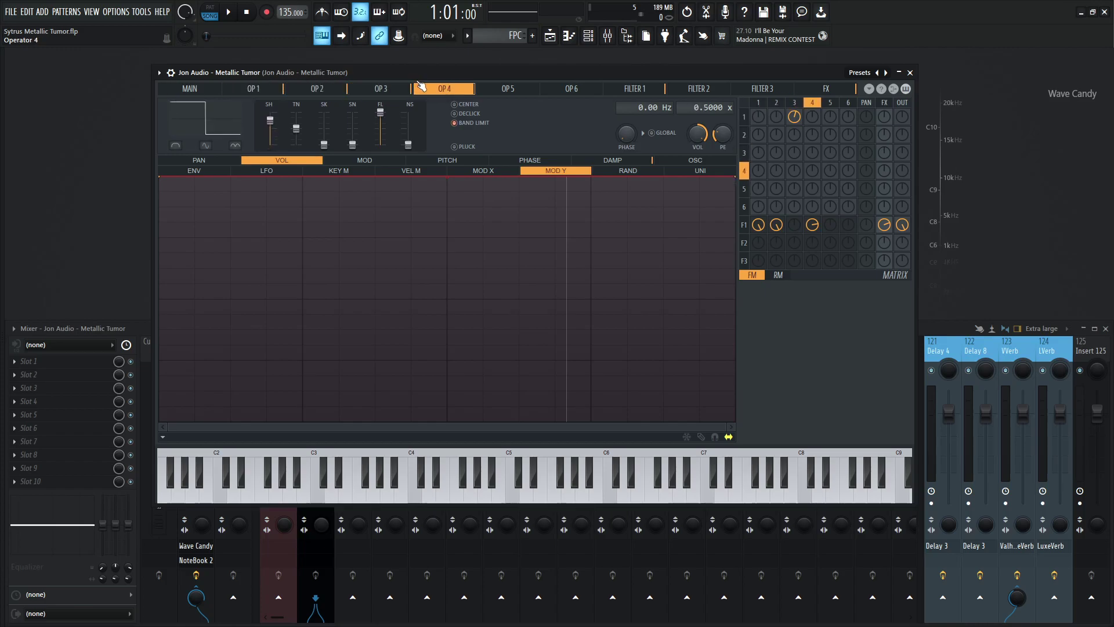
click(381, 88)
click(316, 89)
click(268, 87)
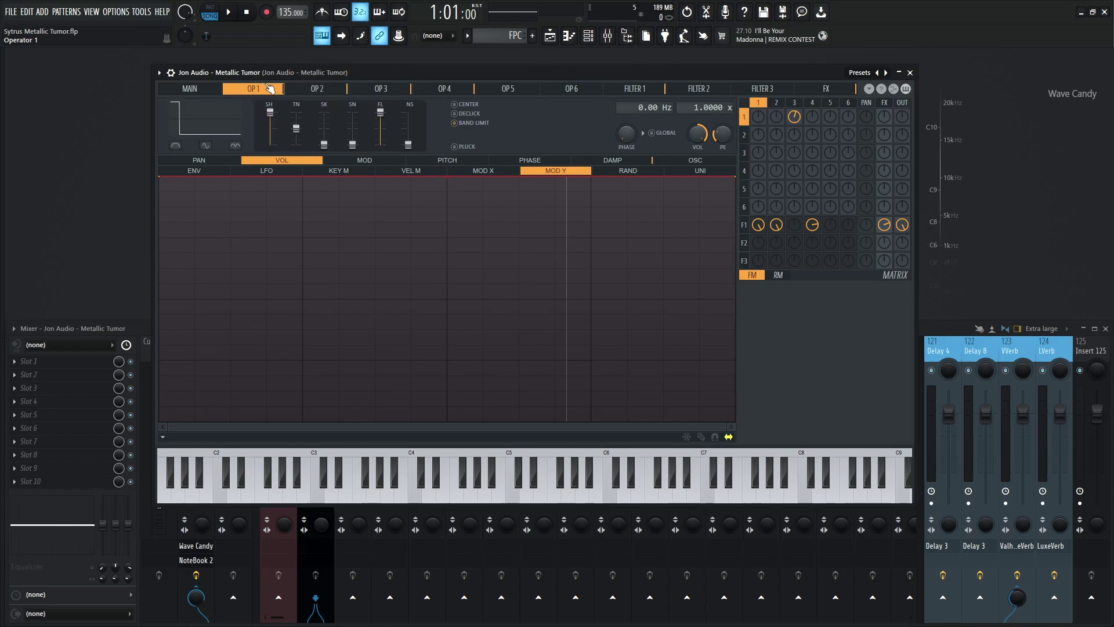
Show operator 2's waveform and briefly inspect its list of waveform shapes.
click(312, 90)
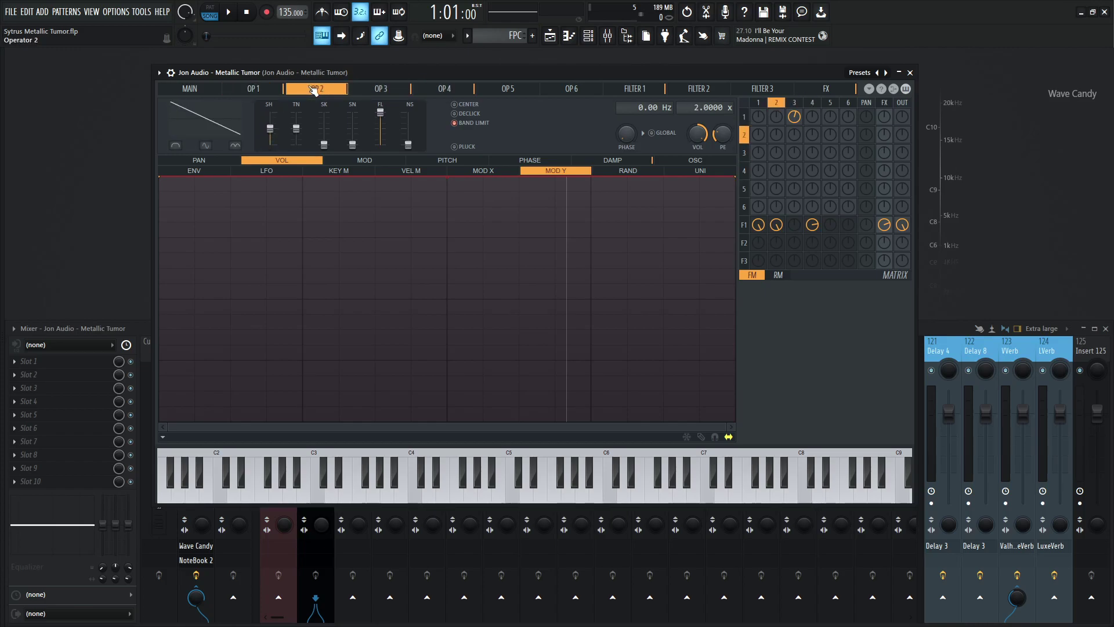
click(199, 123)
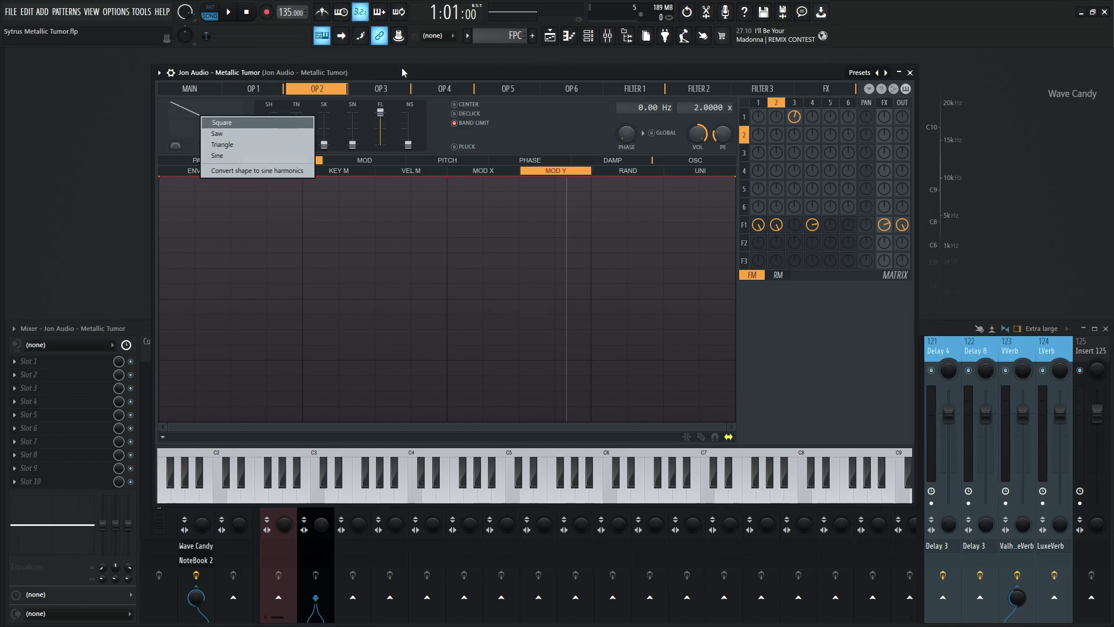
click(383, 90)
Recheck operators 3 and 4's square waveform, then return to the MAIN page with the X/Y pad.
click(383, 90)
click(443, 90)
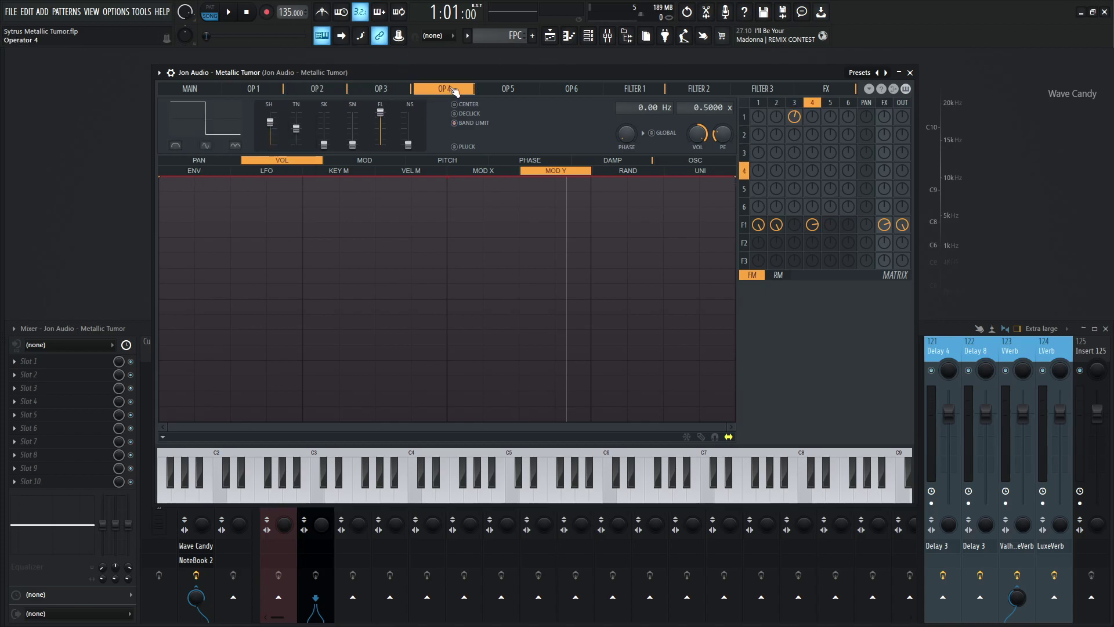
scroll(436, 91, up, 3)
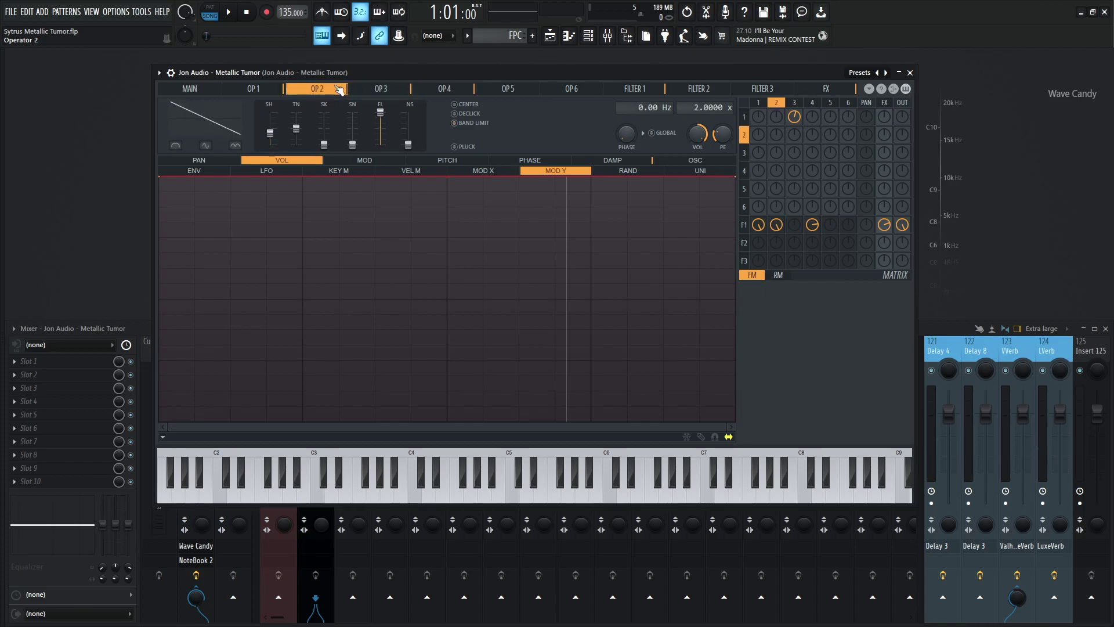
scroll(426, 94, down, 3)
scroll(406, 91, up, 2)
scroll(306, 85, down, 2)
scroll(261, 87, up, 3)
click(218, 88)
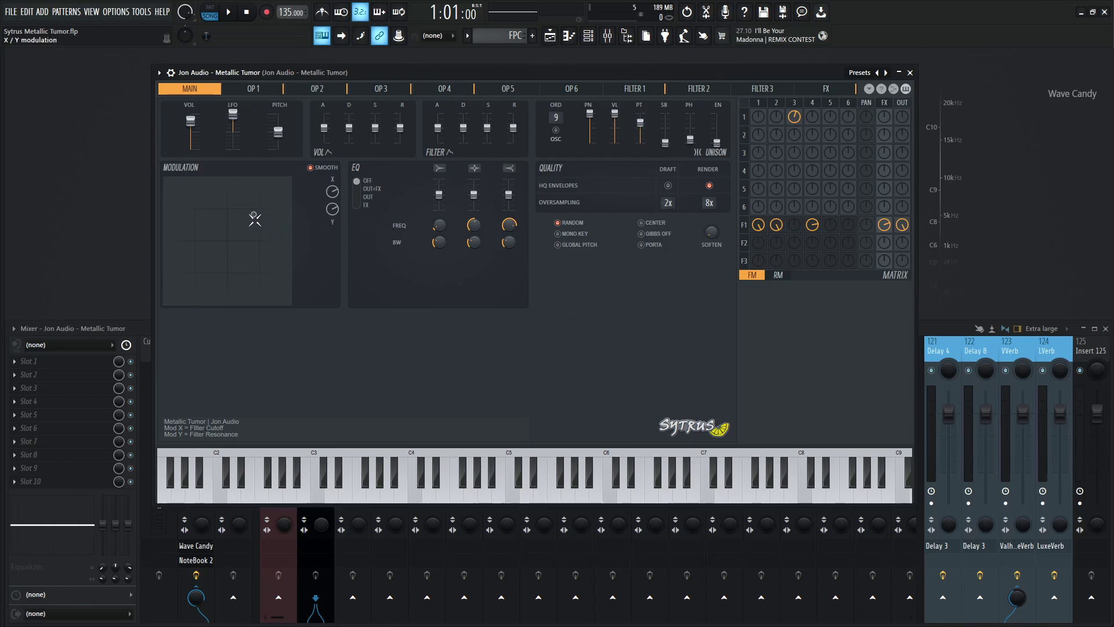
Play the patch, sweeping the X/Y point up-left then down-left, and stop at Modulation X 42%.
key(space)
drag(255, 227, 197, 182)
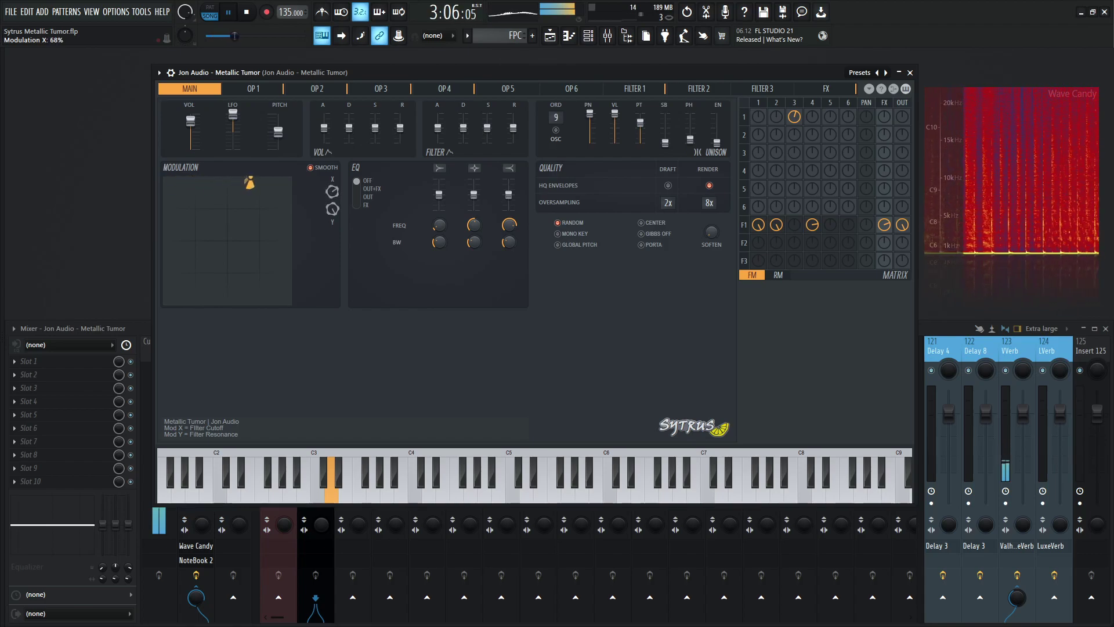
drag(269, 183, 217, 242)
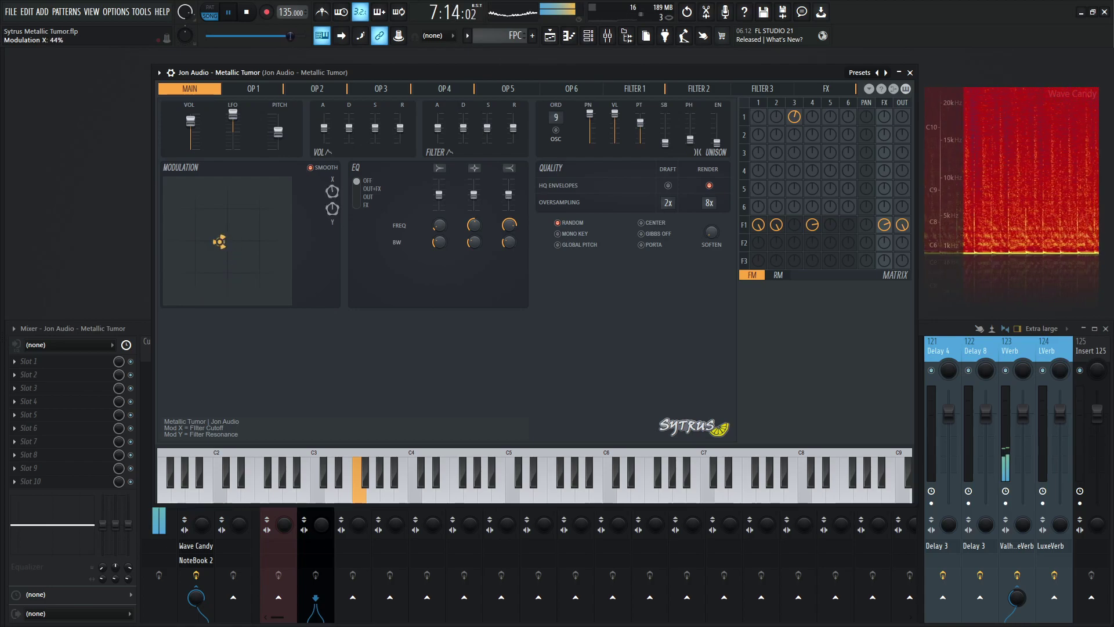
key(space)
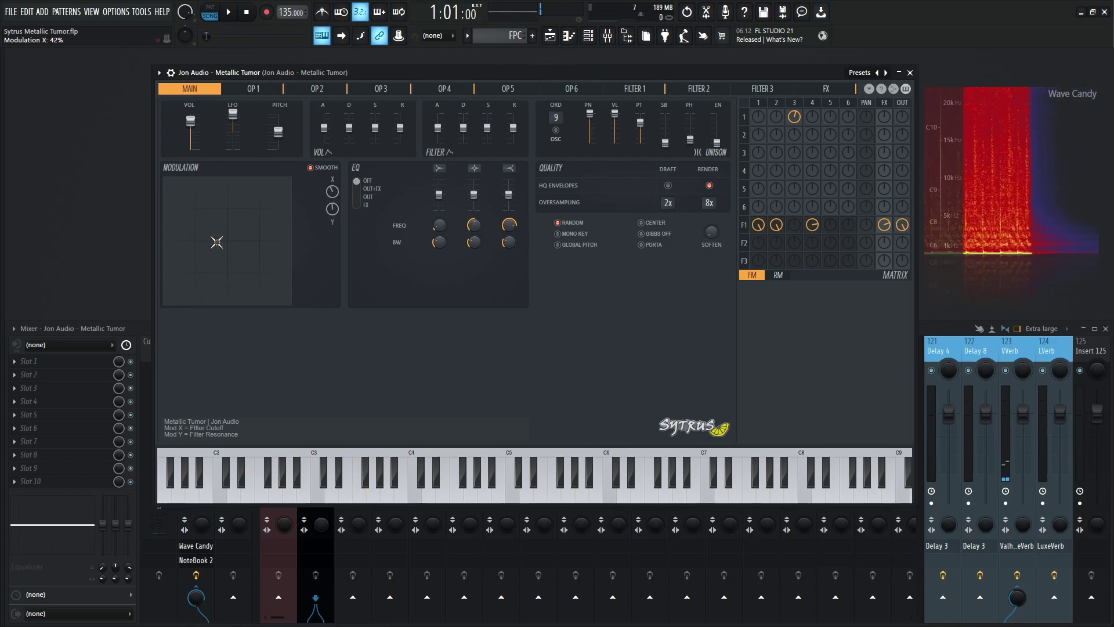